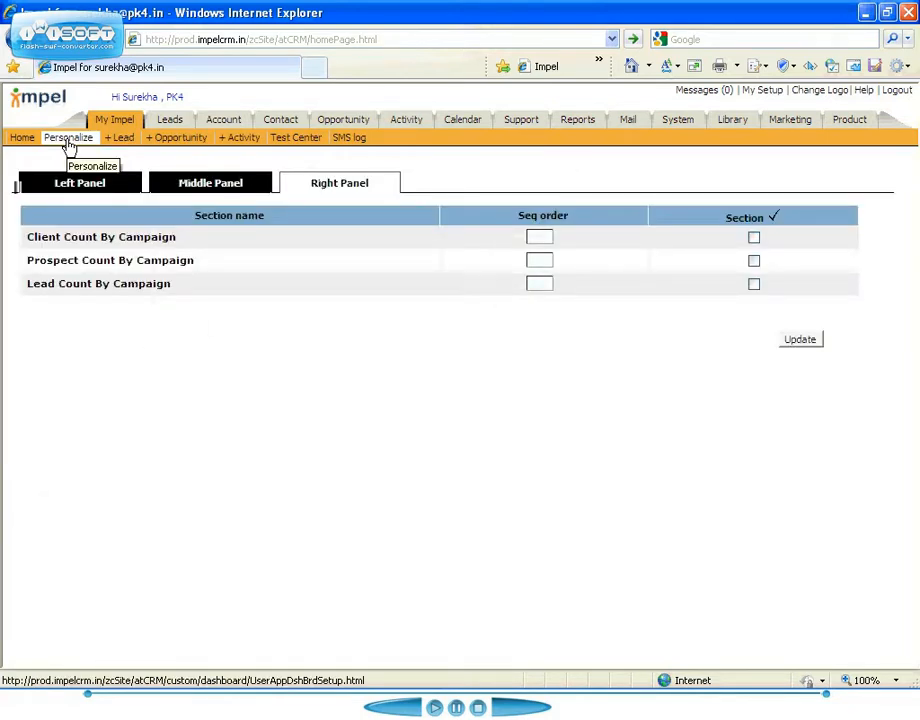
Show Lead Count By Campaign as section 1 and Prospect Count By Campaign as section 2 in the home page's right panel, and save.
click(541, 258)
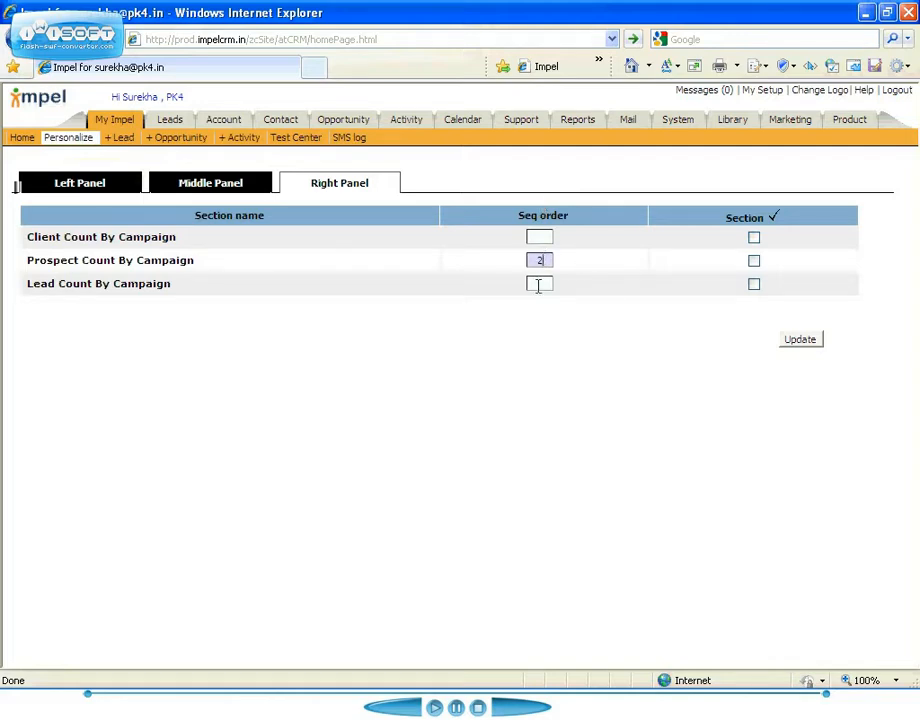
click(538, 285)
text(1)
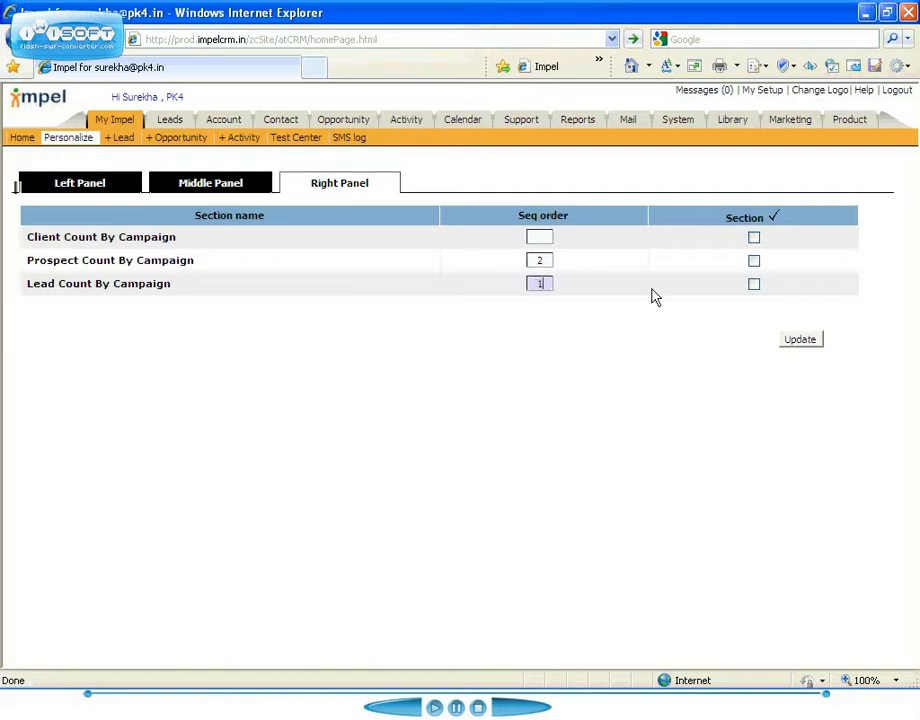
click(754, 261)
click(801, 341)
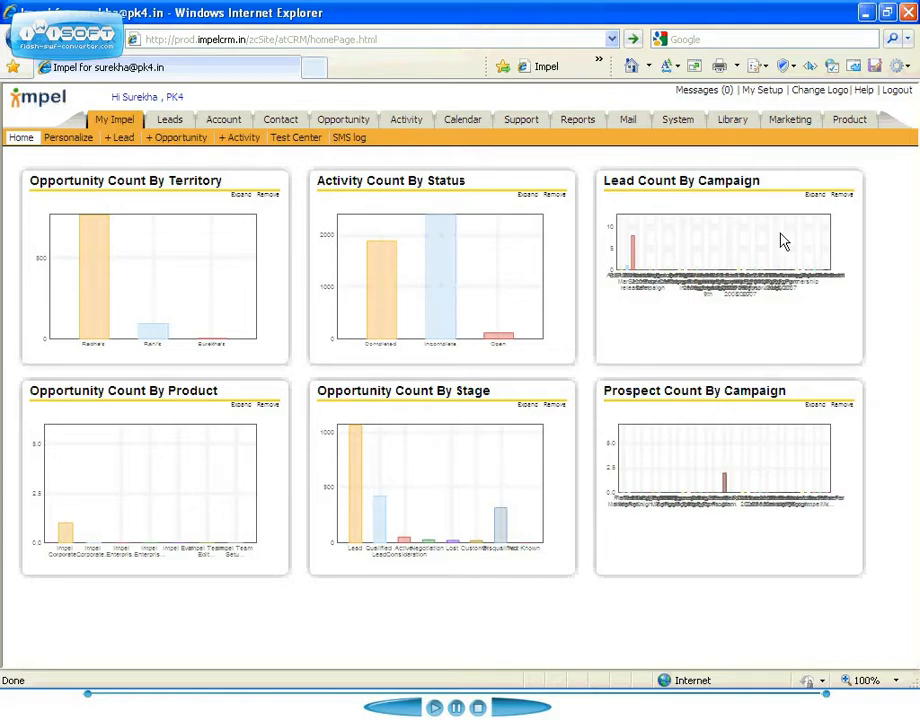
Open the personal setup page, view its login password change form and return to the setup page.
click(767, 92)
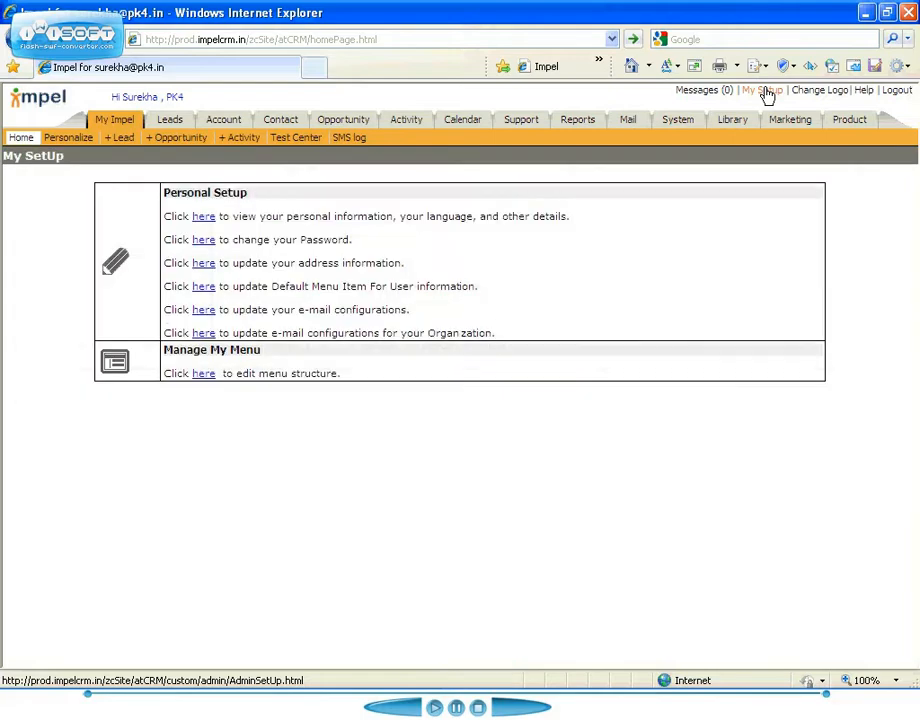
click(205, 241)
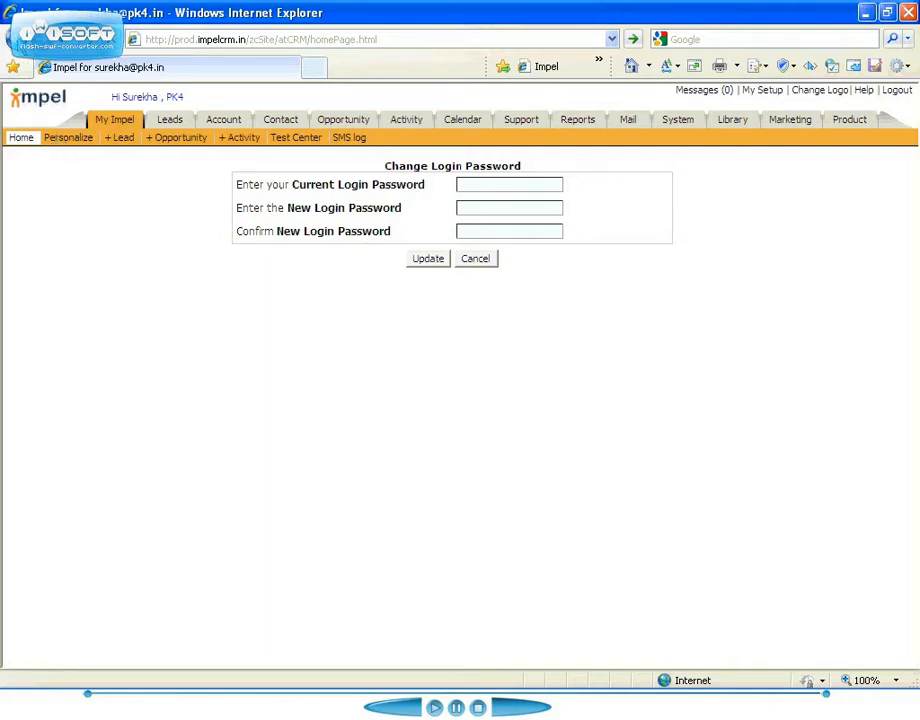
click(18, 40)
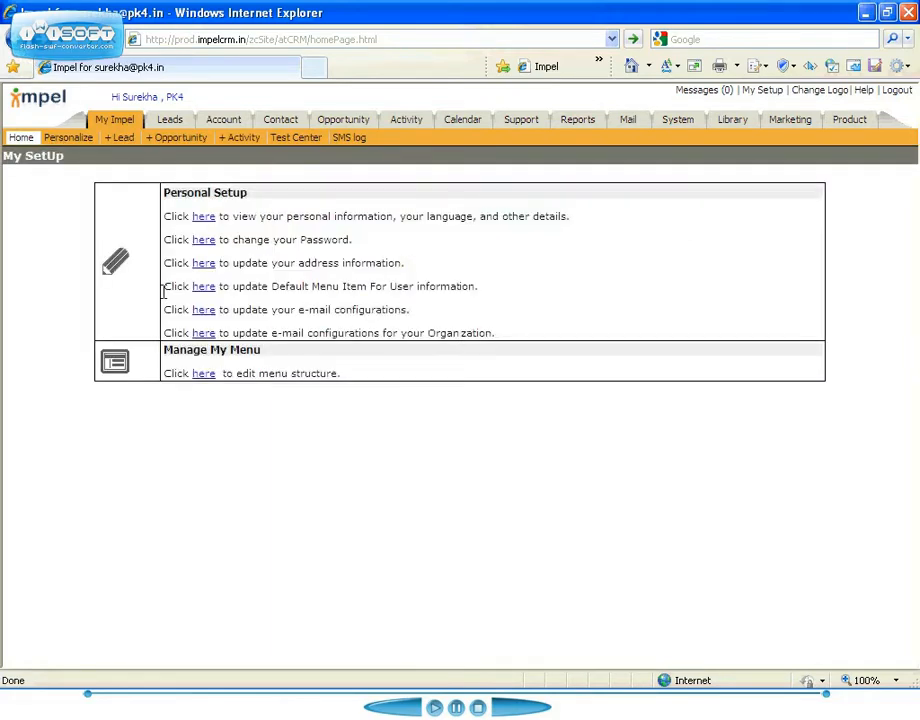
Deactivate the SMS log item under My Impel and the whole Support menu in the menu structure, and reload the page.
click(204, 374)
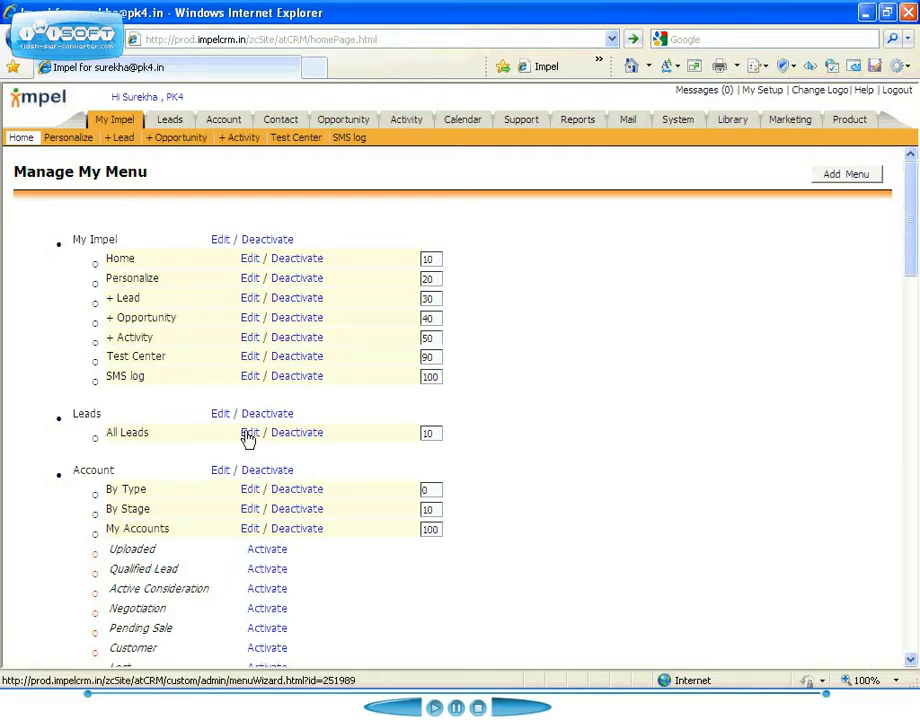
click(298, 378)
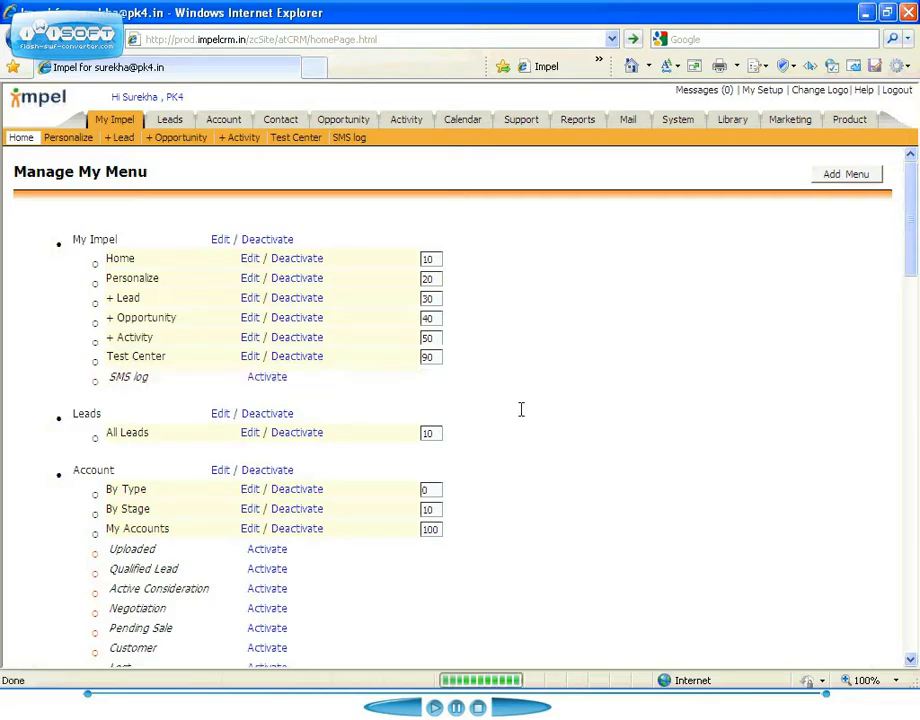
click(912, 598)
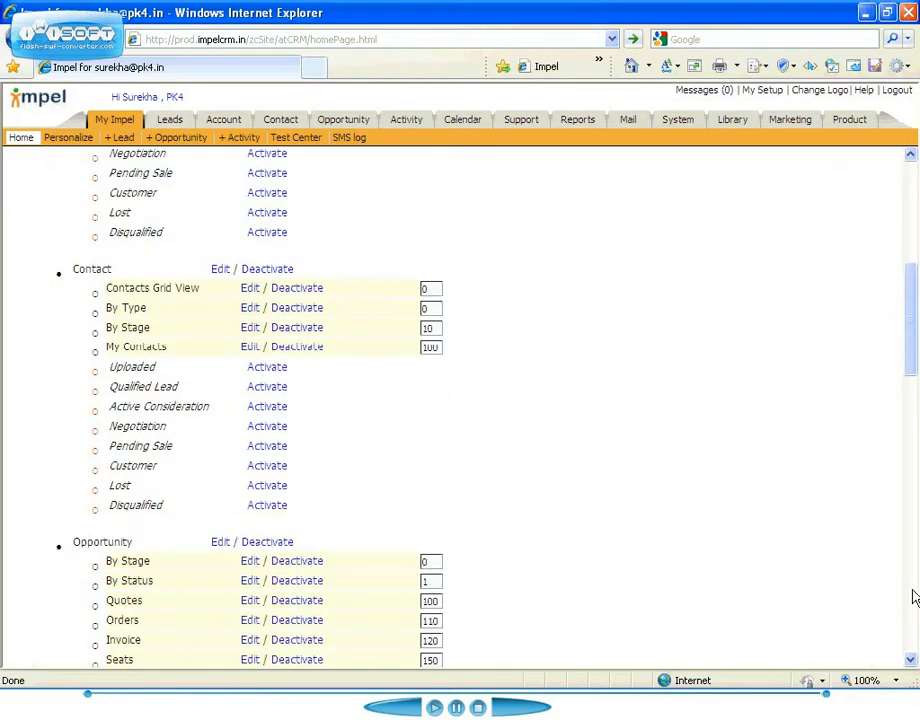
click(912, 598)
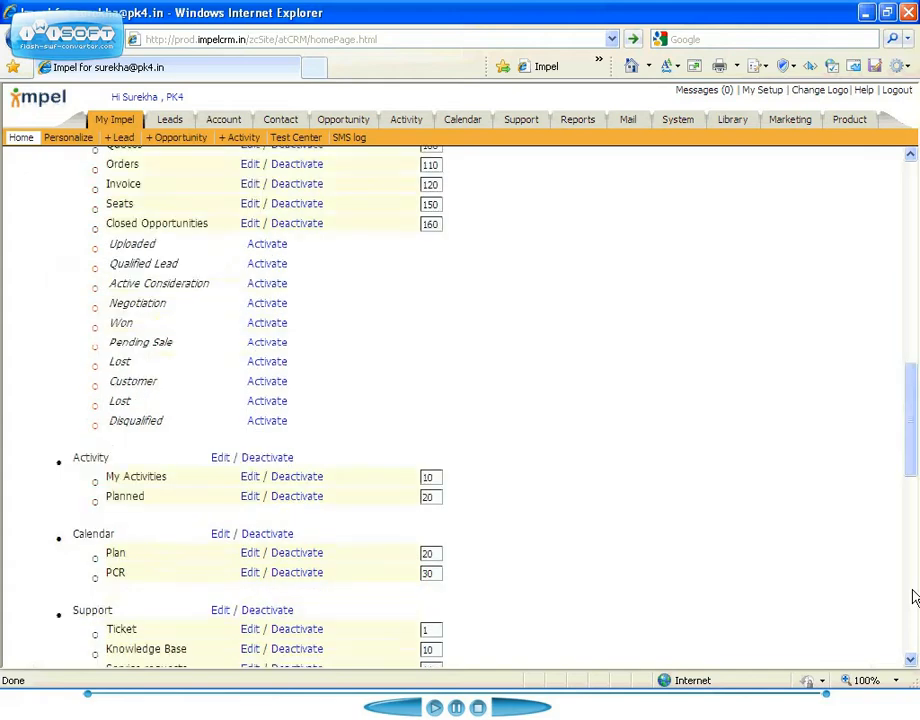
click(272, 614)
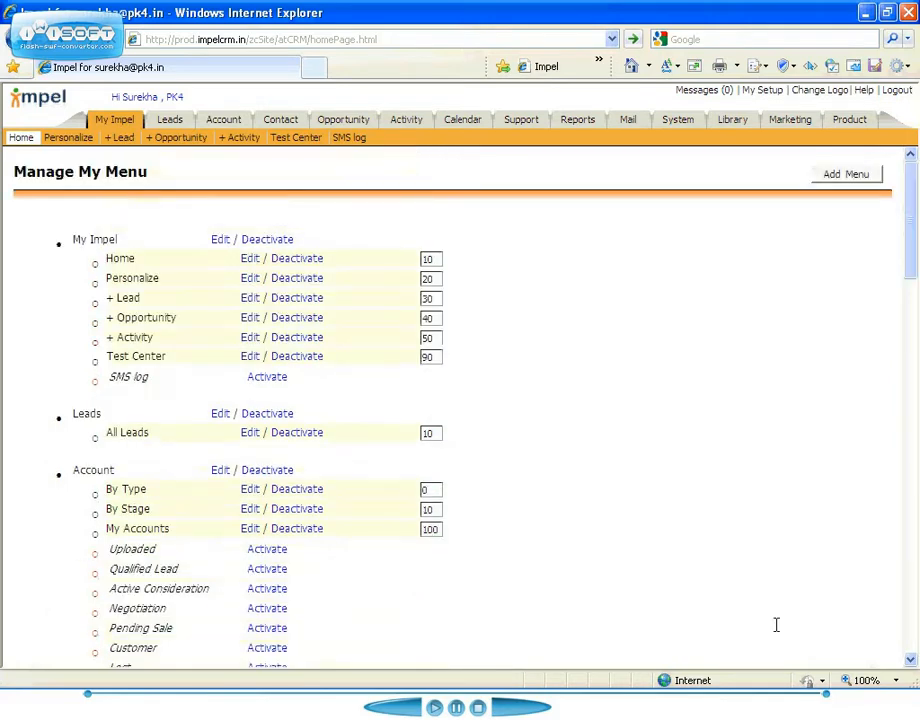
right_click(469, 99)
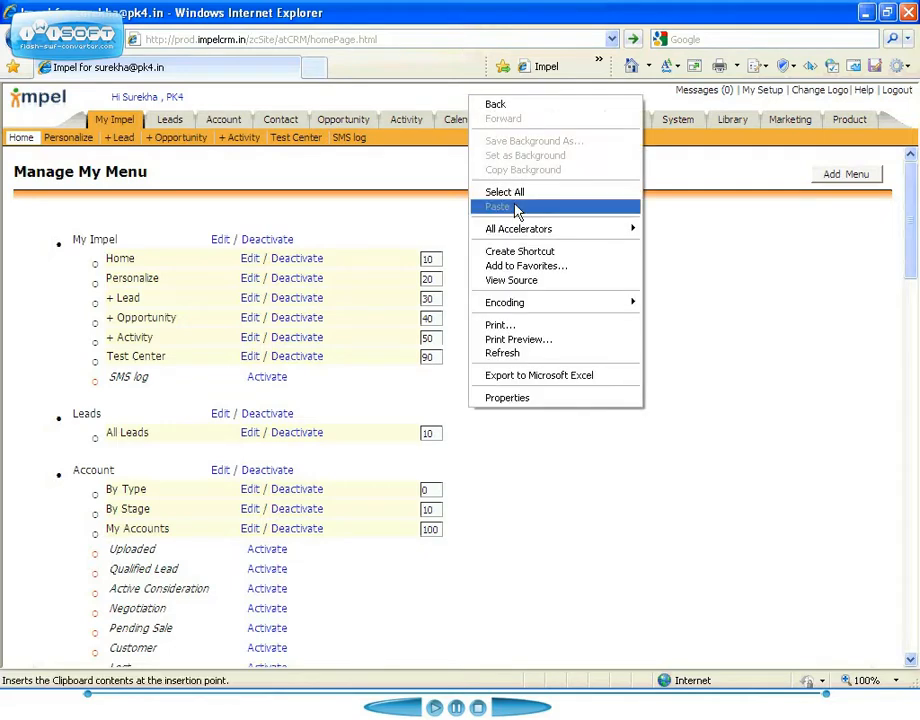
click(521, 355)
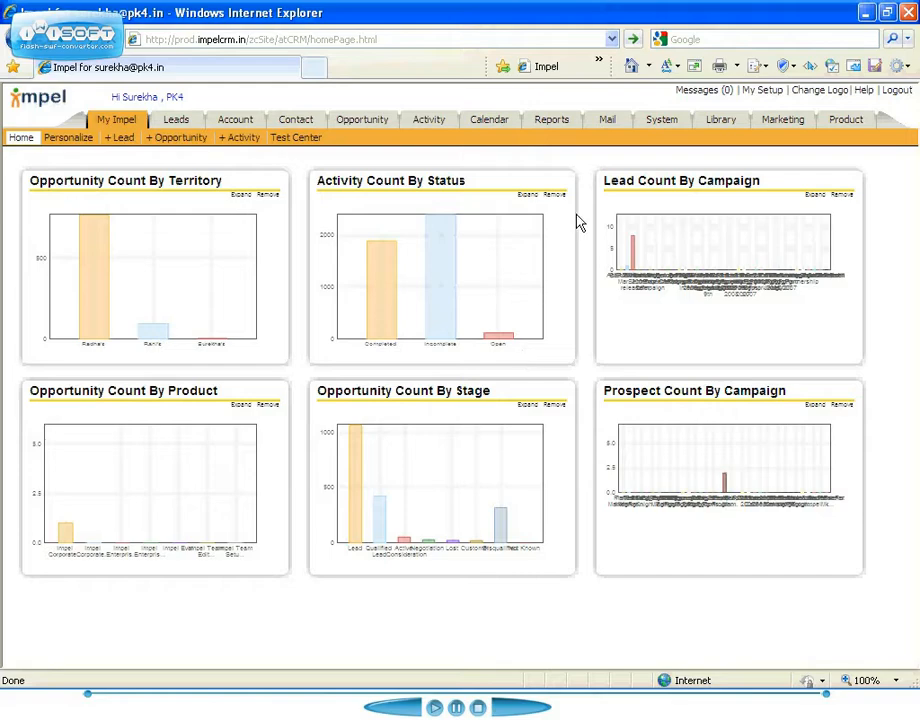
In the Account list preferences, set the number of lines to 15 and place the common functions on the right.
click(236, 121)
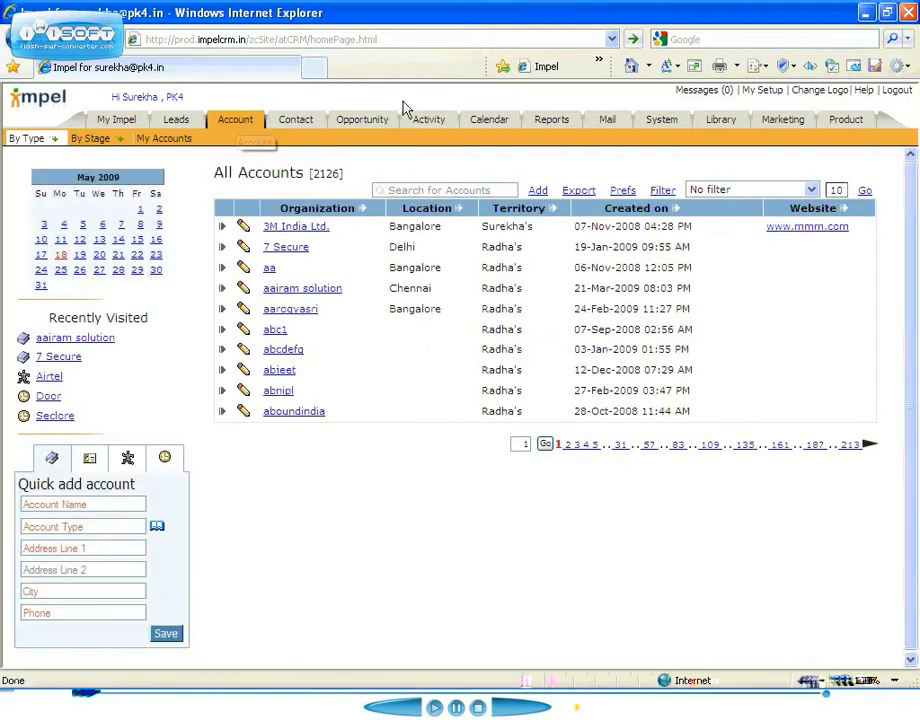
click(622, 191)
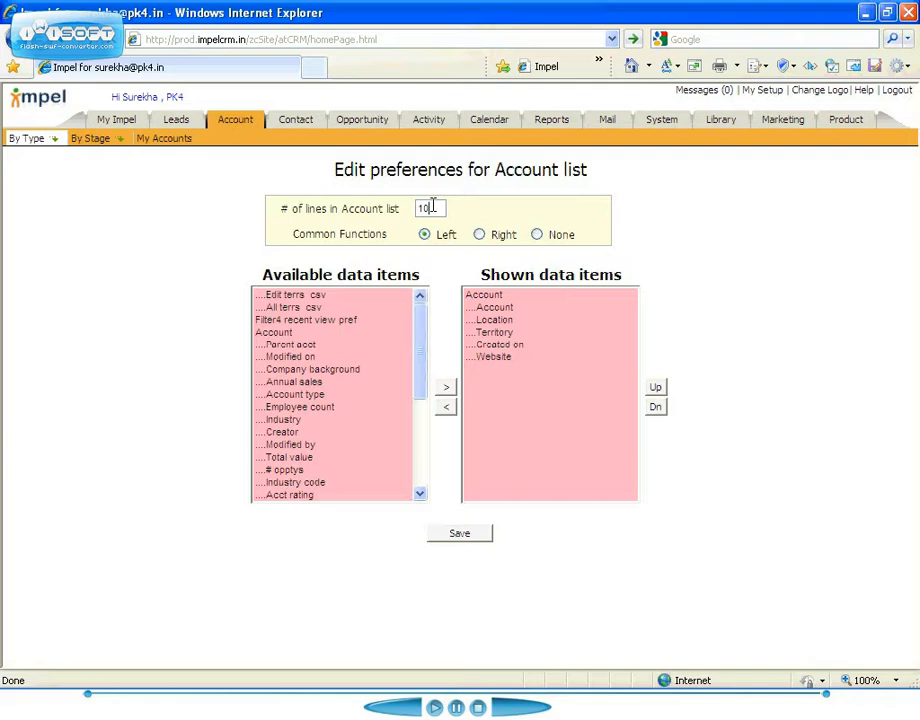
text(5)
click(480, 235)
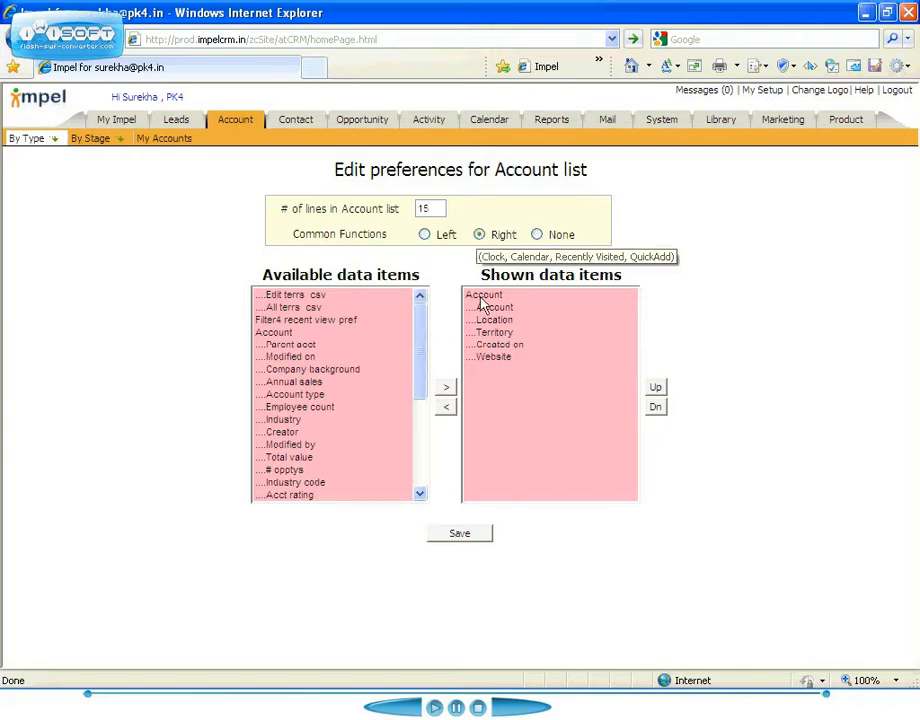
Replace Website with Industry in the Account list's shown data items and save the preferences.
click(486, 361)
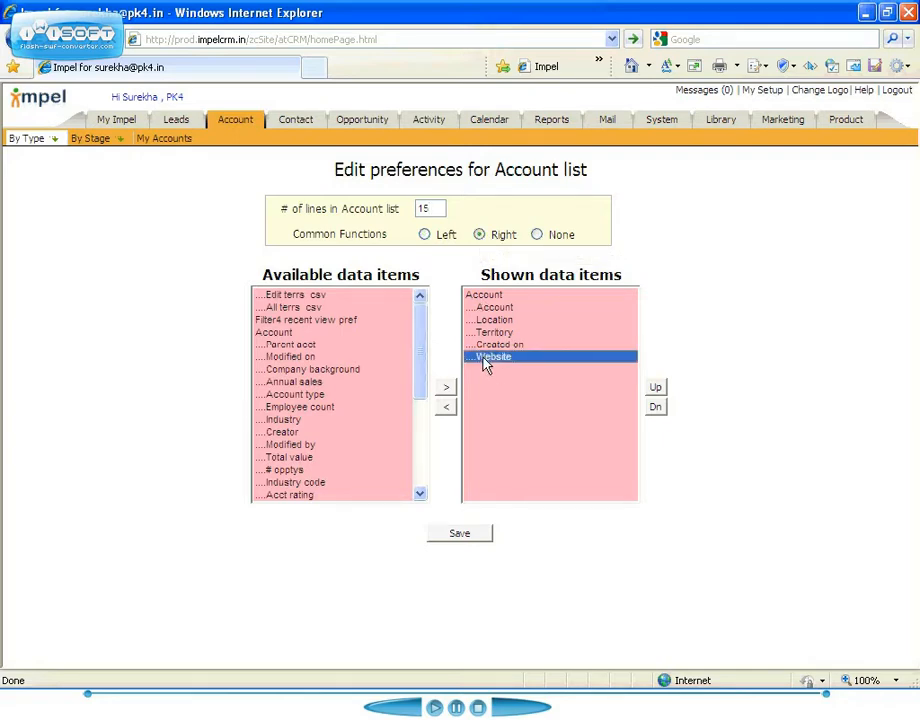
click(447, 411)
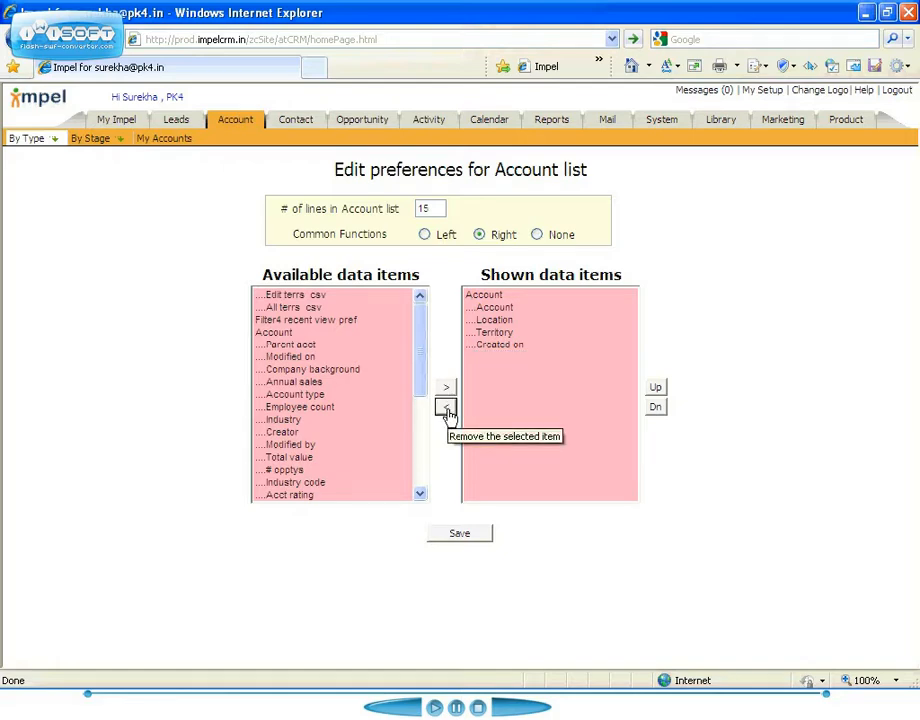
click(273, 420)
double_click(273, 420)
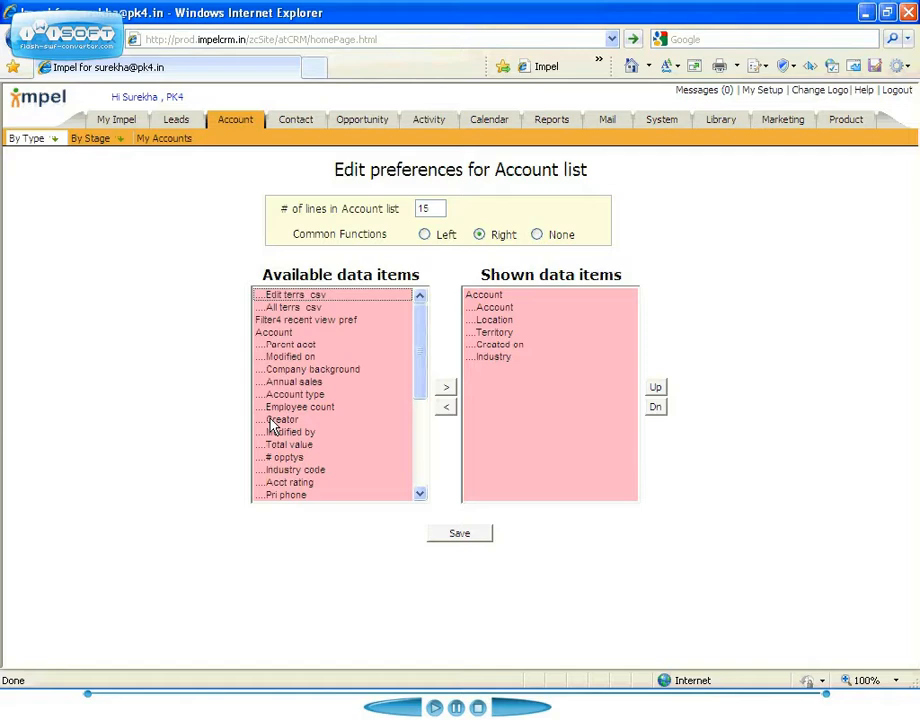
click(456, 538)
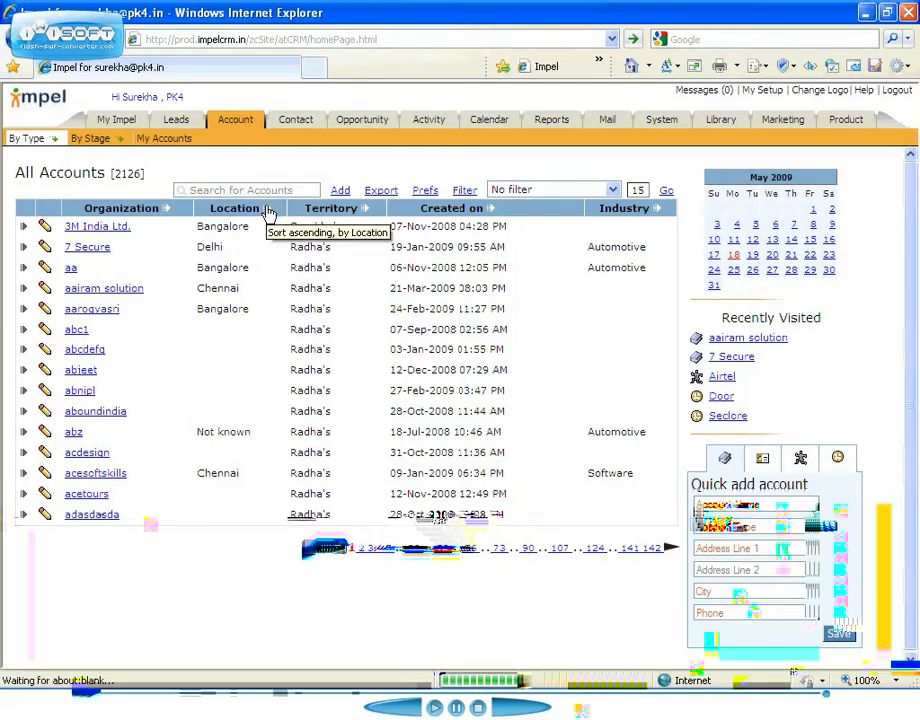
Sort the account list ascending by location and again by organization.
click(268, 214)
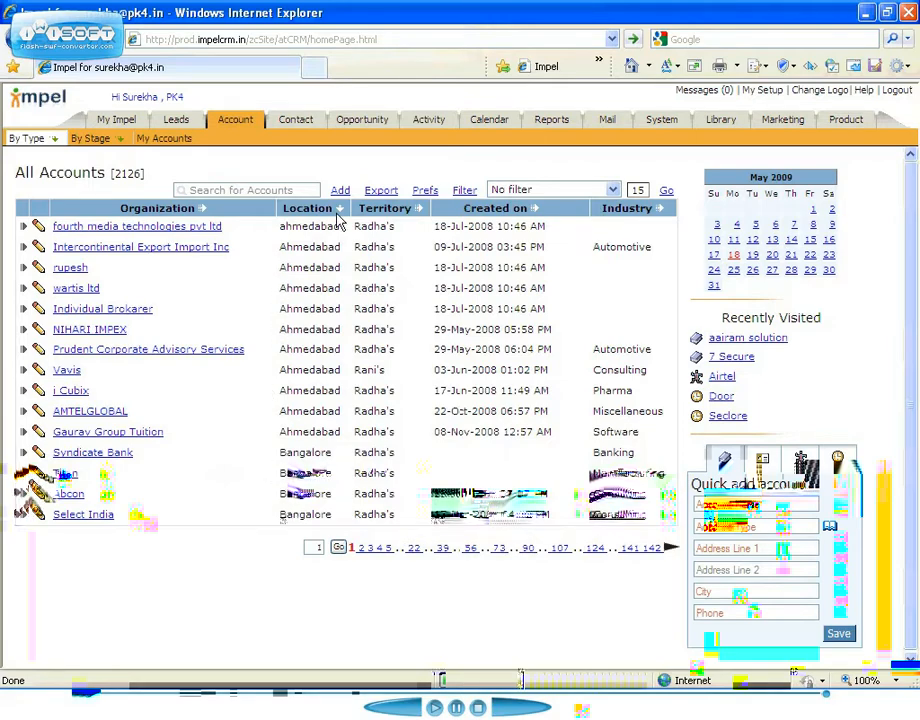
click(204, 210)
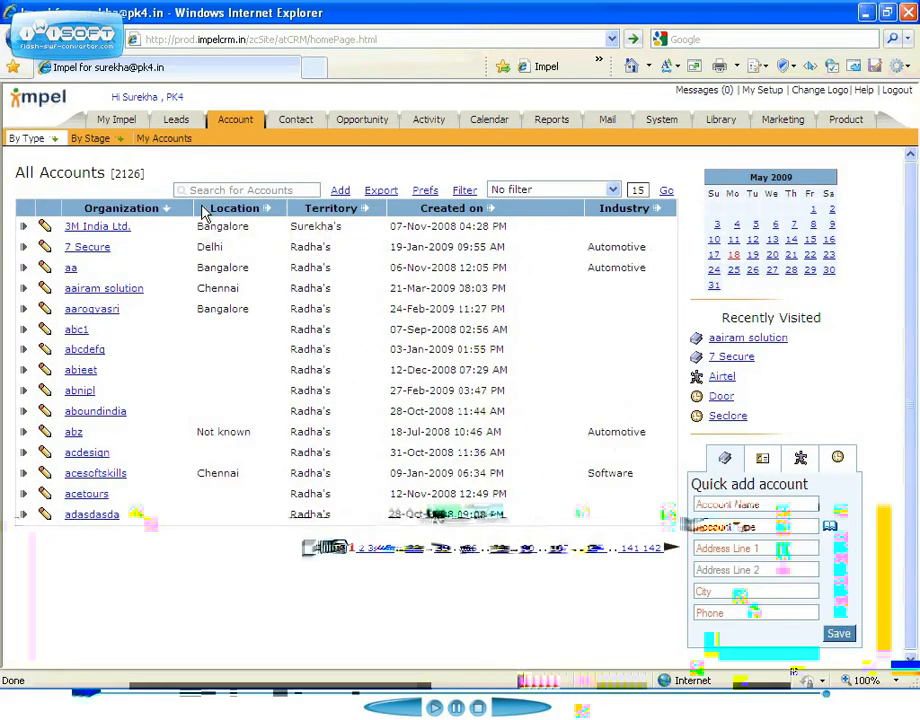
Start a new Opportunity filter named "New accts" with the description "Less than 30 days".
click(466, 191)
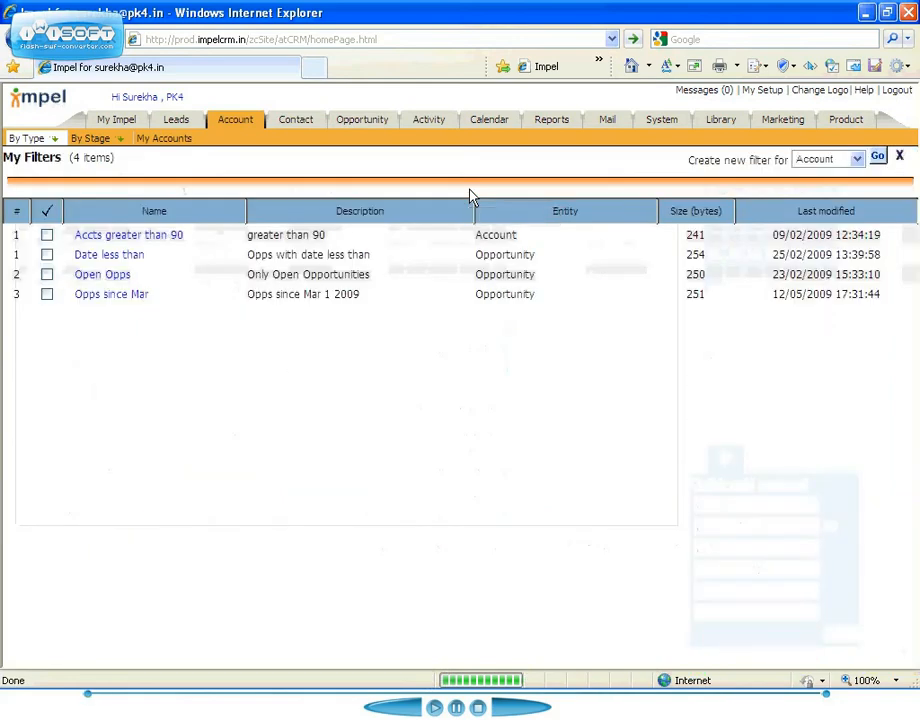
click(857, 161)
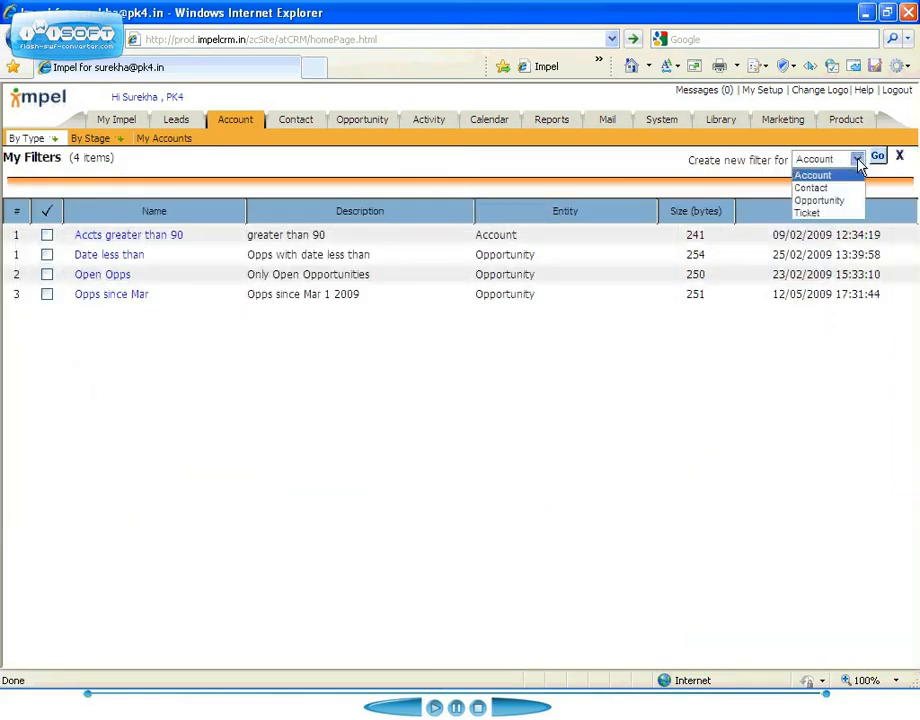
click(825, 201)
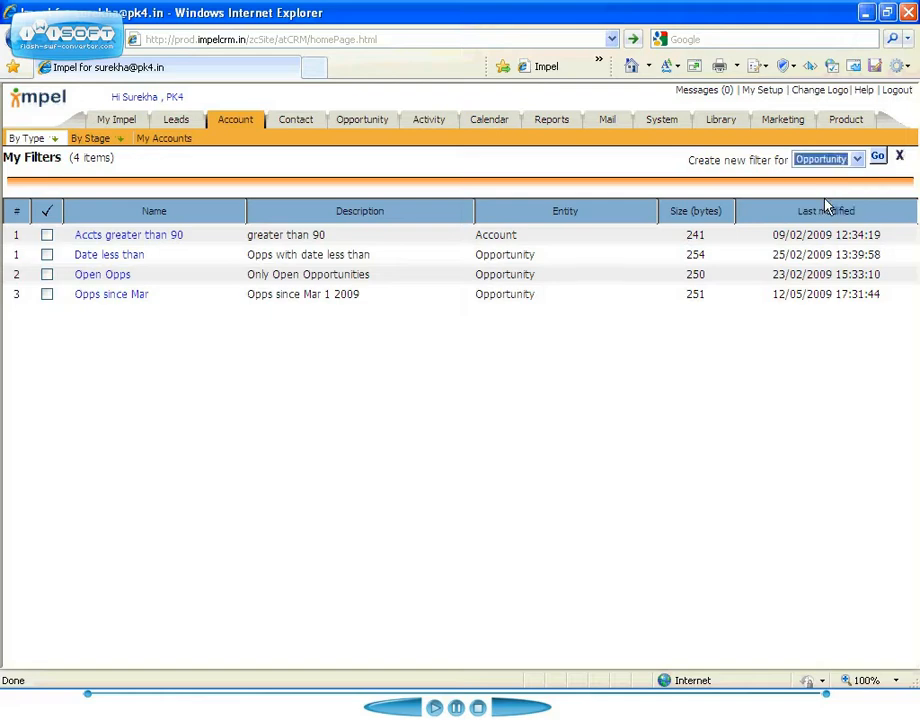
click(877, 158)
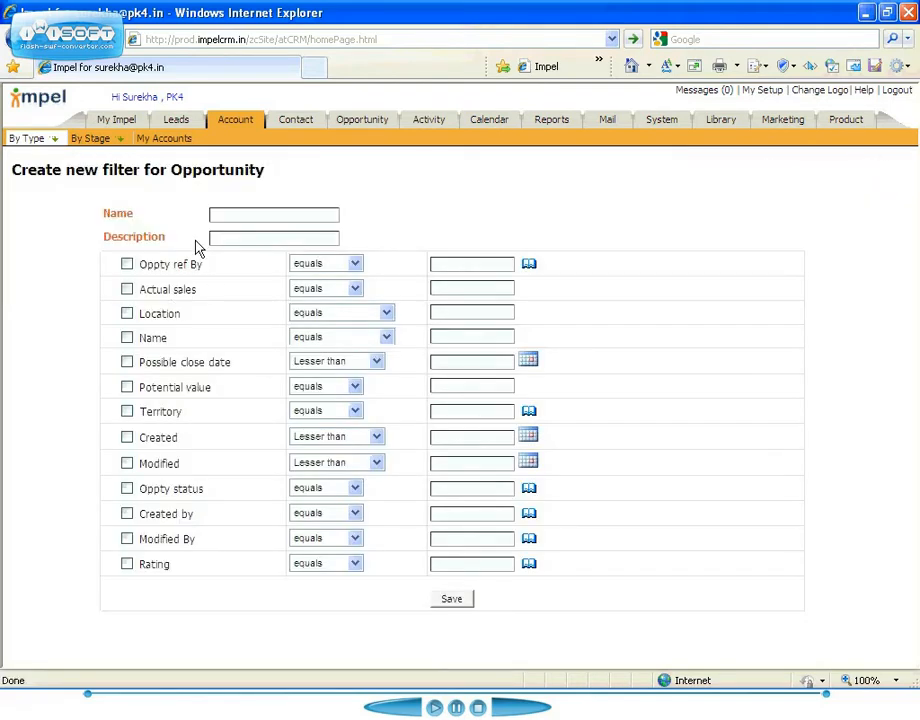
click(232, 217)
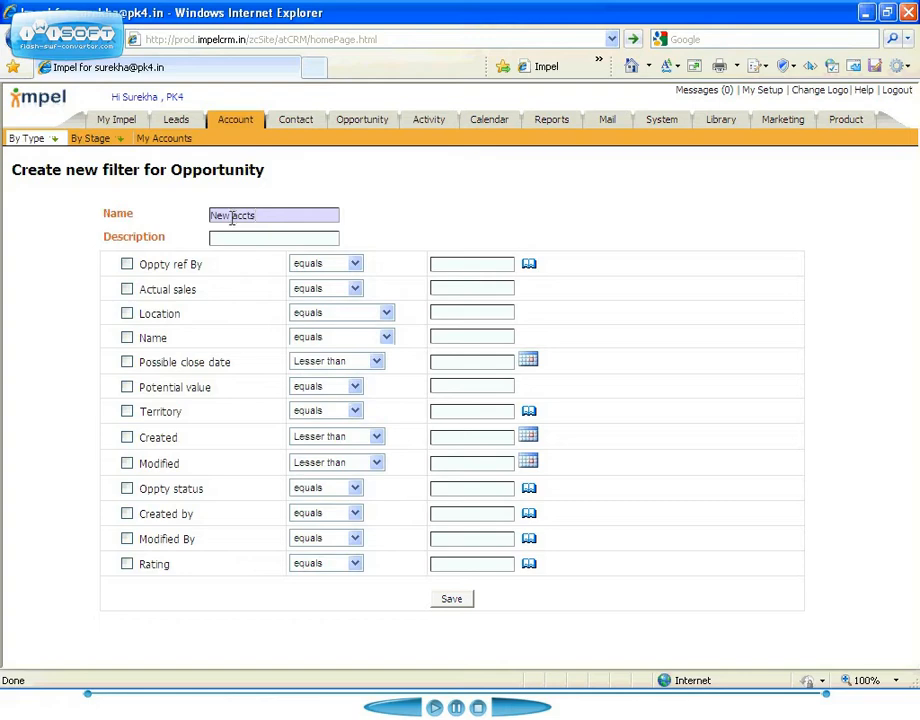
click(216, 241)
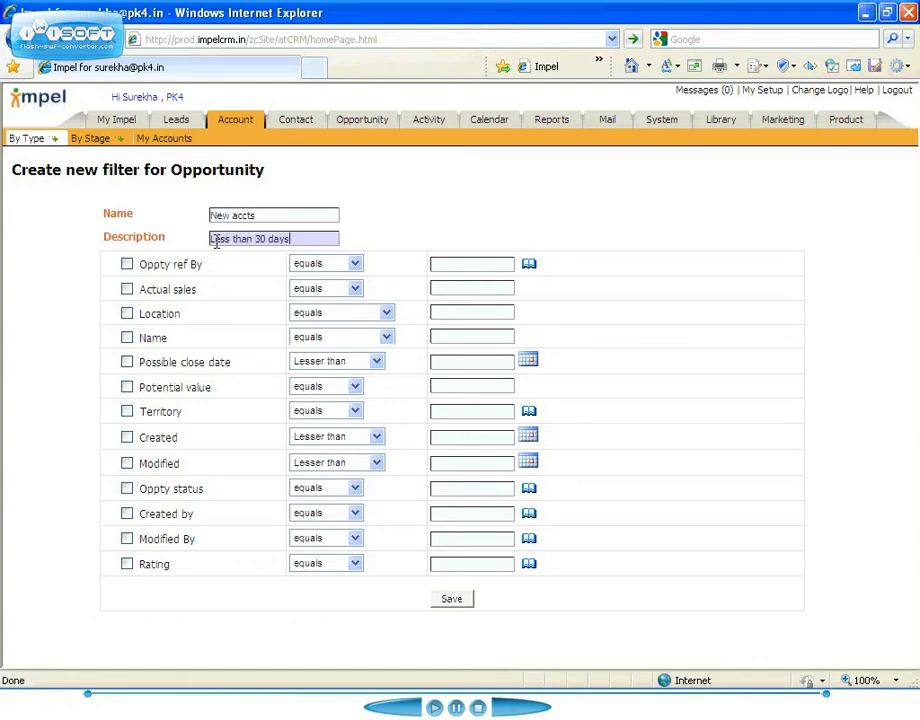
Add a Created condition of Month to date to the filter and save it.
click(127, 439)
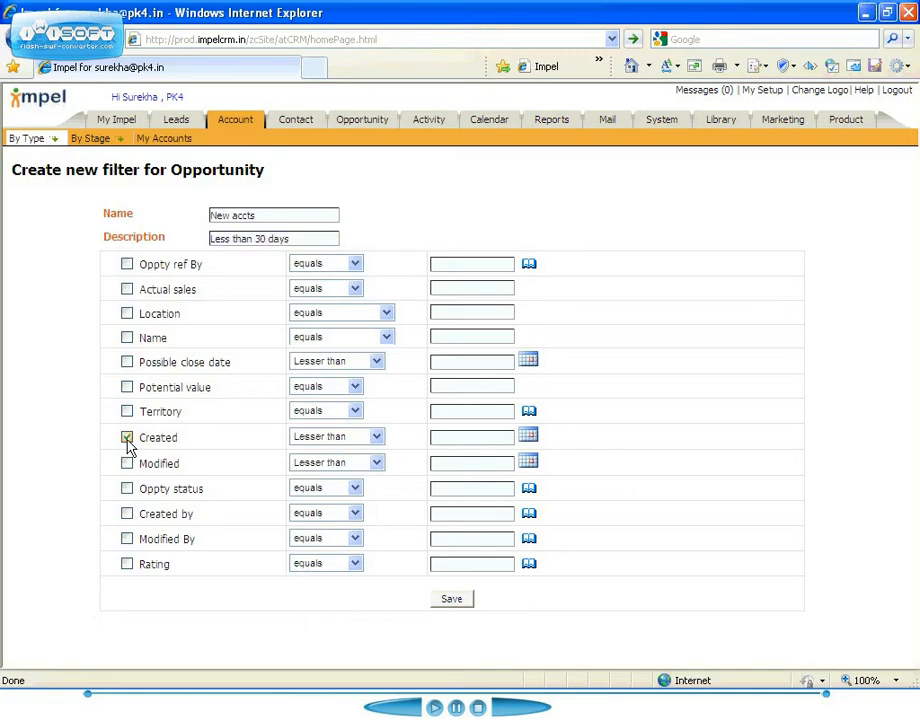
click(377, 439)
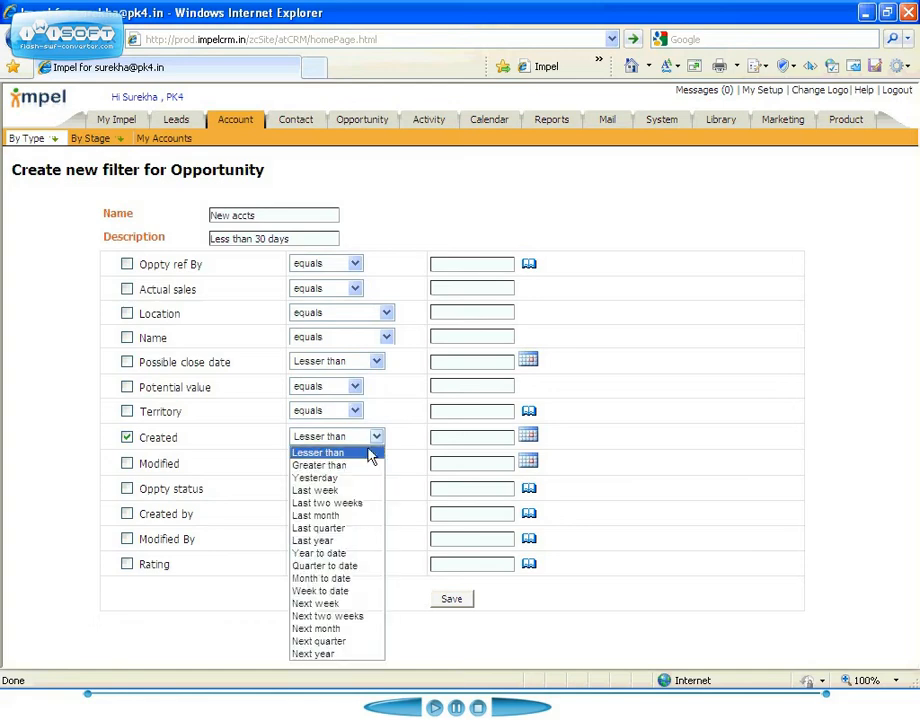
click(336, 580)
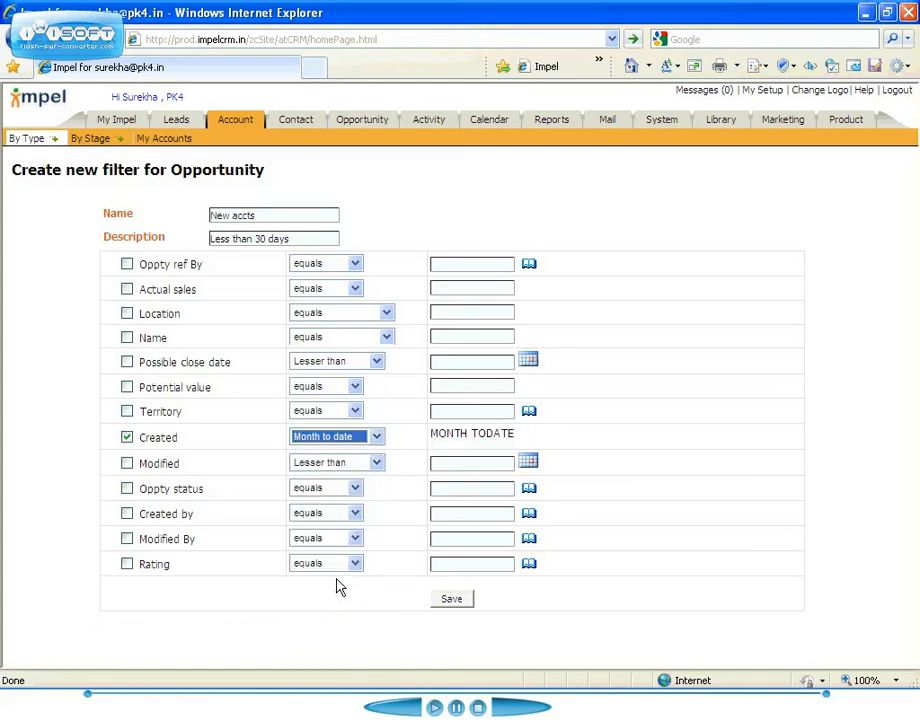
click(453, 600)
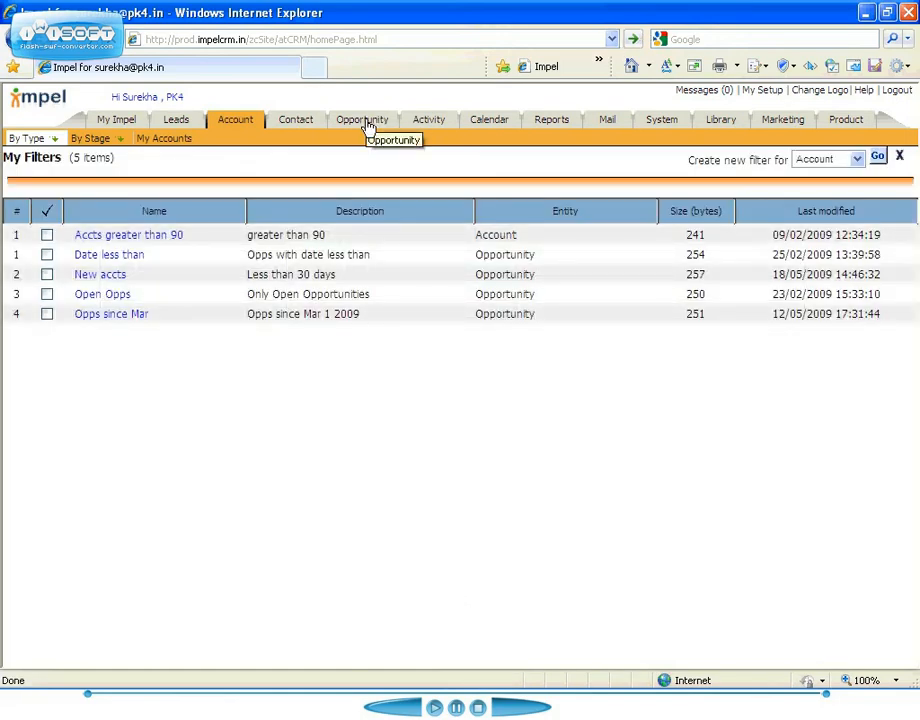
Apply the "New accts" filter to the opportunity list.
click(365, 121)
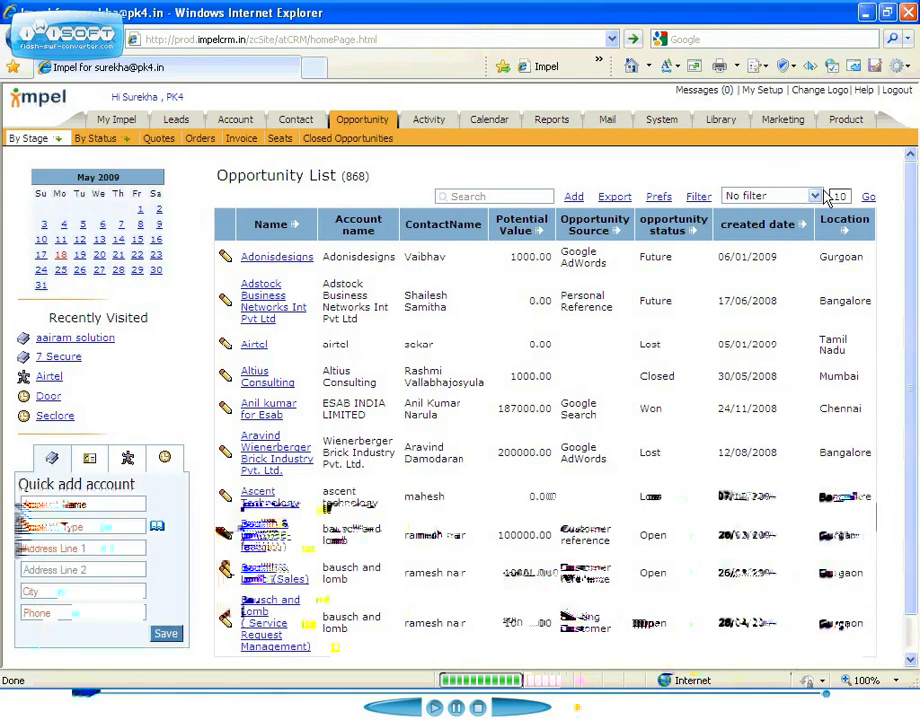
click(815, 196)
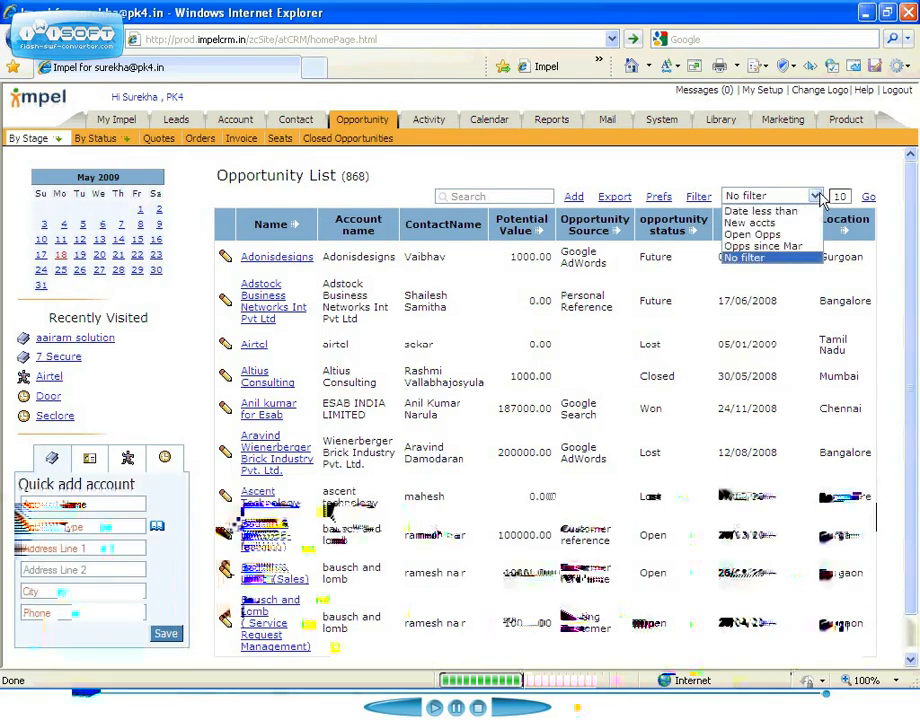
click(780, 223)
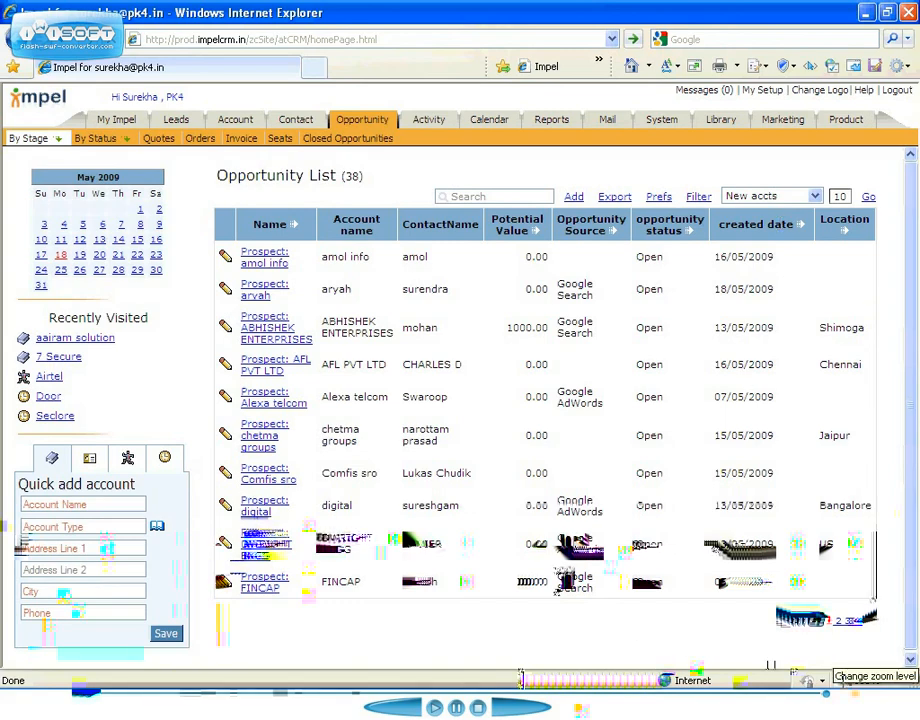
mouse_move(858, 682)
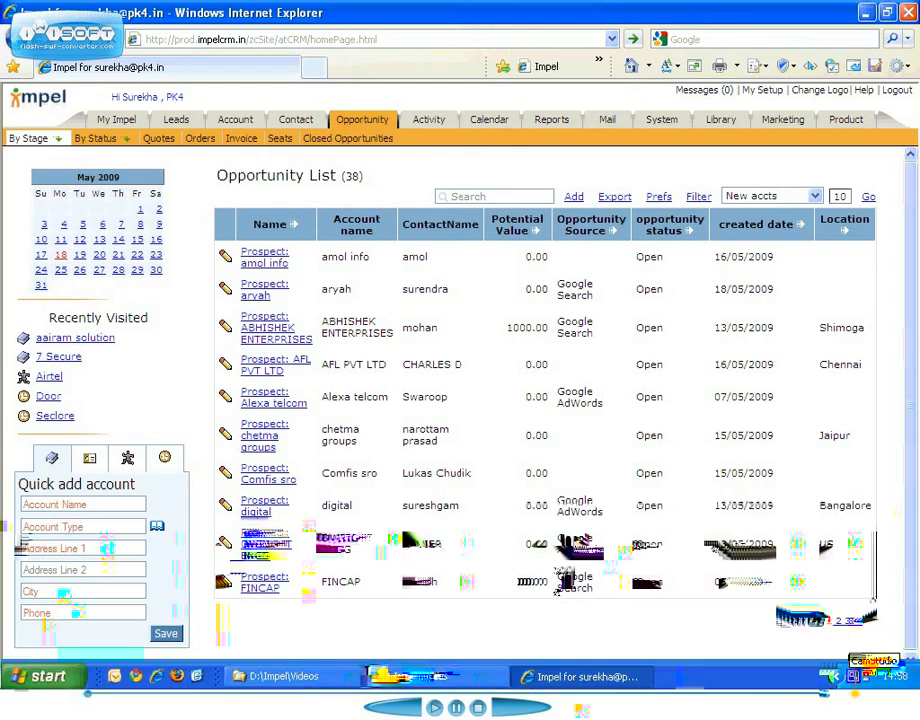
right_click(855, 677)
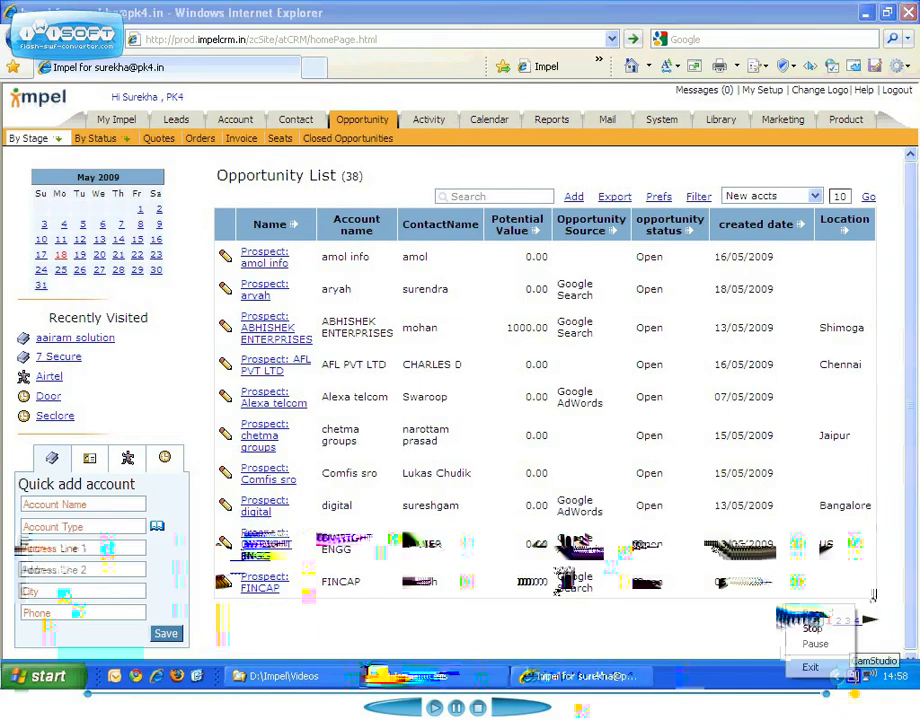